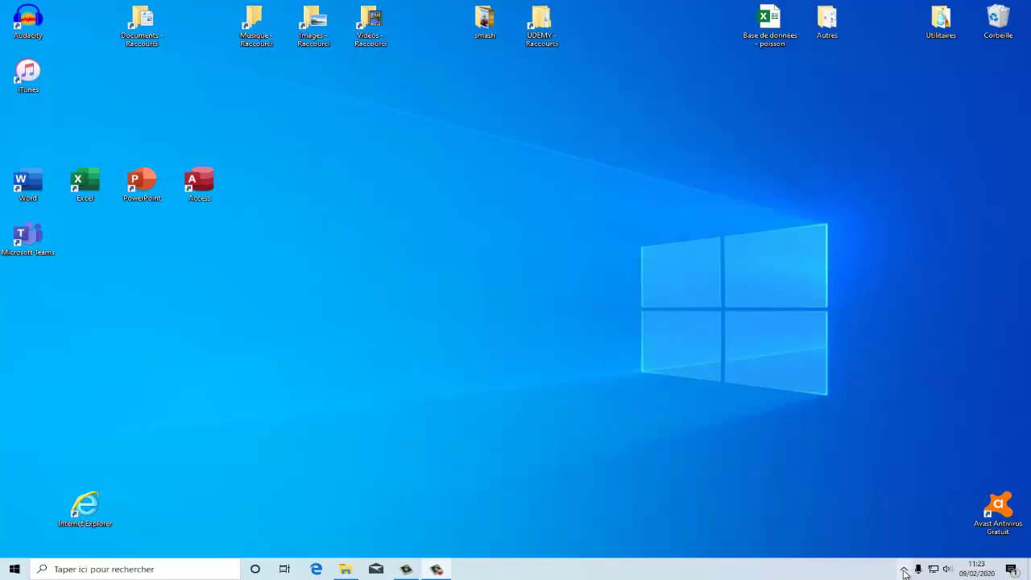
- Show the hidden notification-area icons and close their overflow display
{"action": "left_click", "coordinate": [903, 569]}
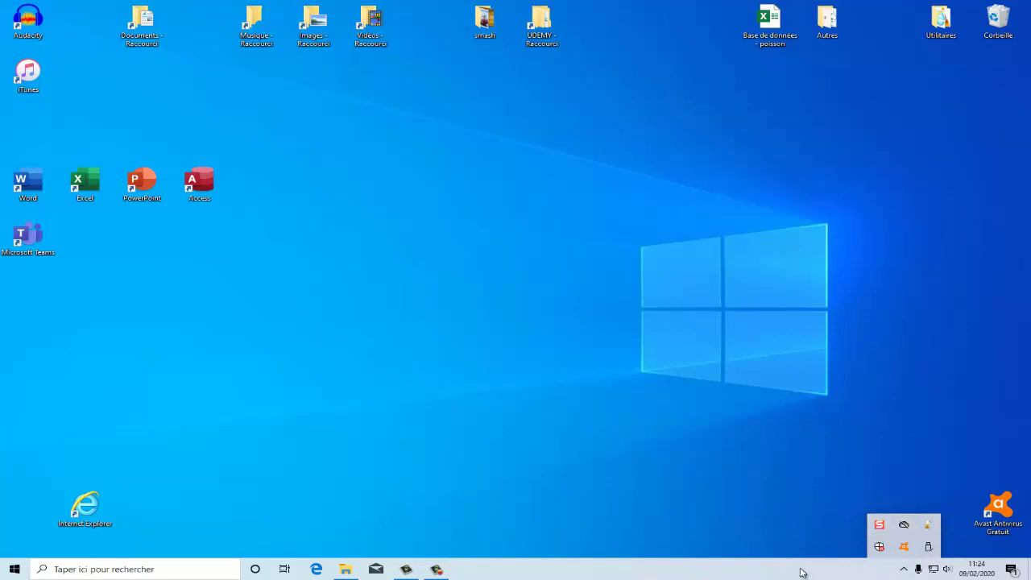
{"action": "left_click", "coordinate": [792, 490]}
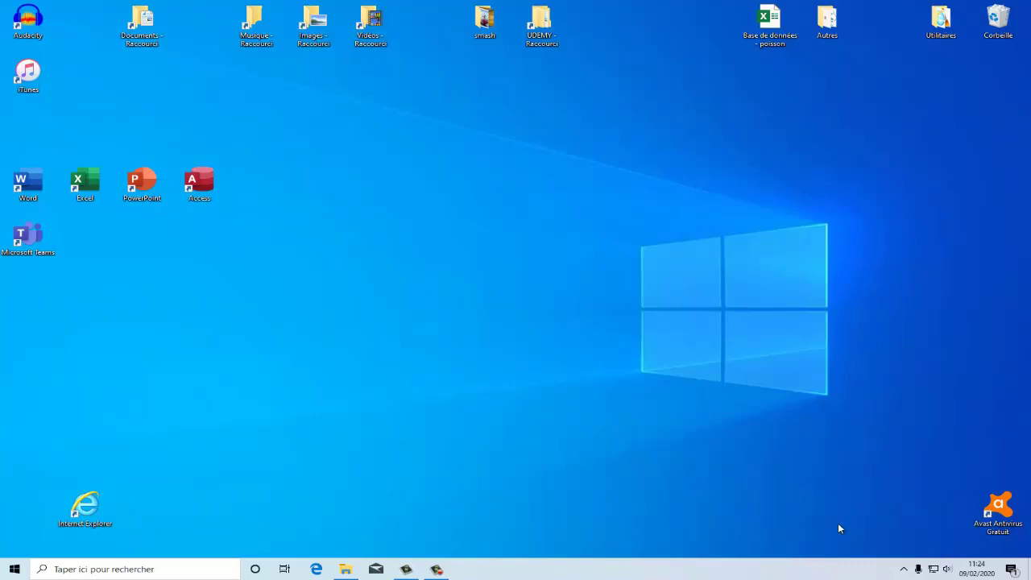
- In the taskbar settings for icons shown in the notification area, turn on the Avast Antivirus icon
{"action": "right_click", "coordinate": [848, 571]}
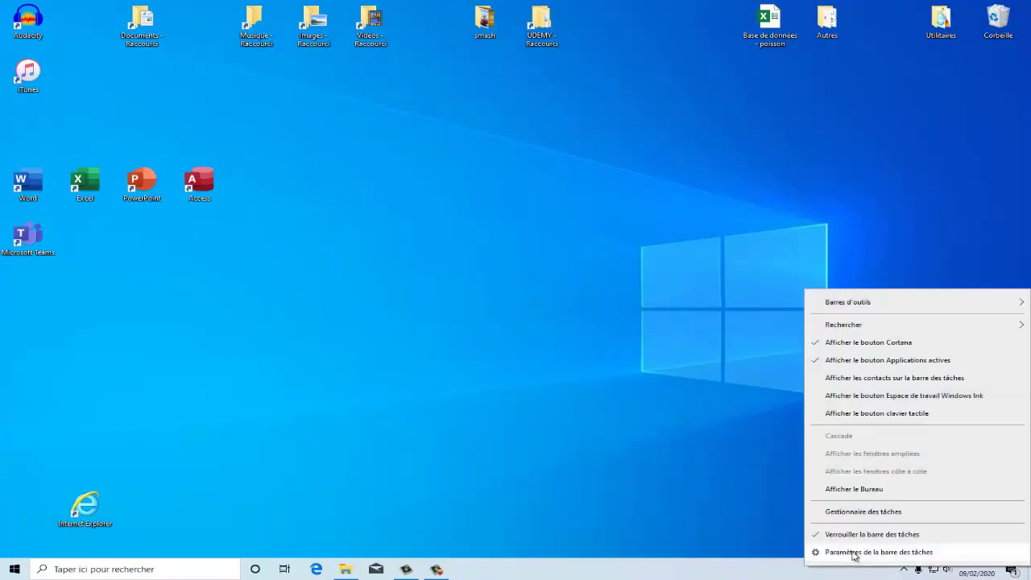
{"action": "left_click", "coordinate": [852, 554]}
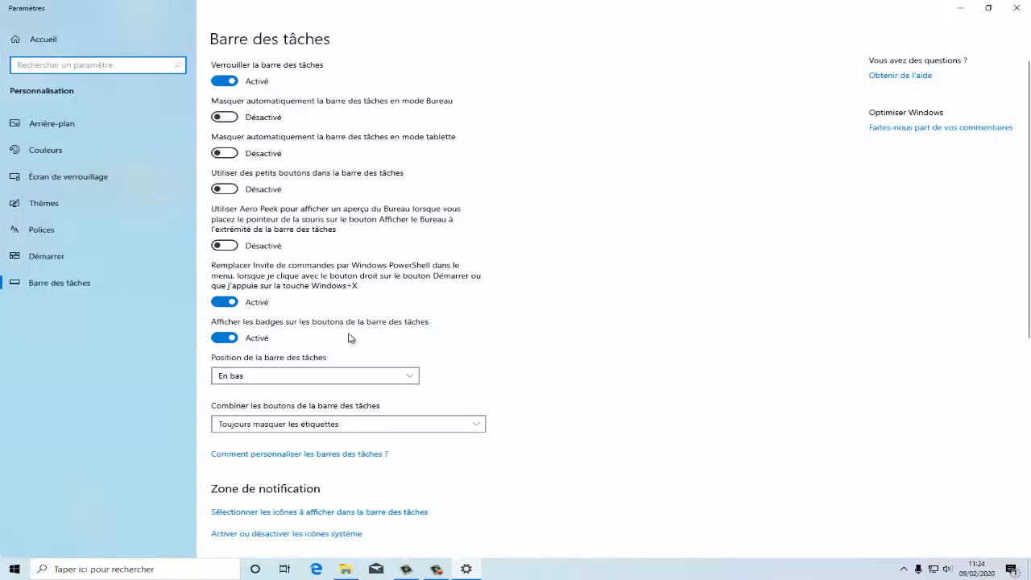
{"action": "scroll", "coordinate": [348, 339], "scroll_direction": "down", "scroll_amount": 2}
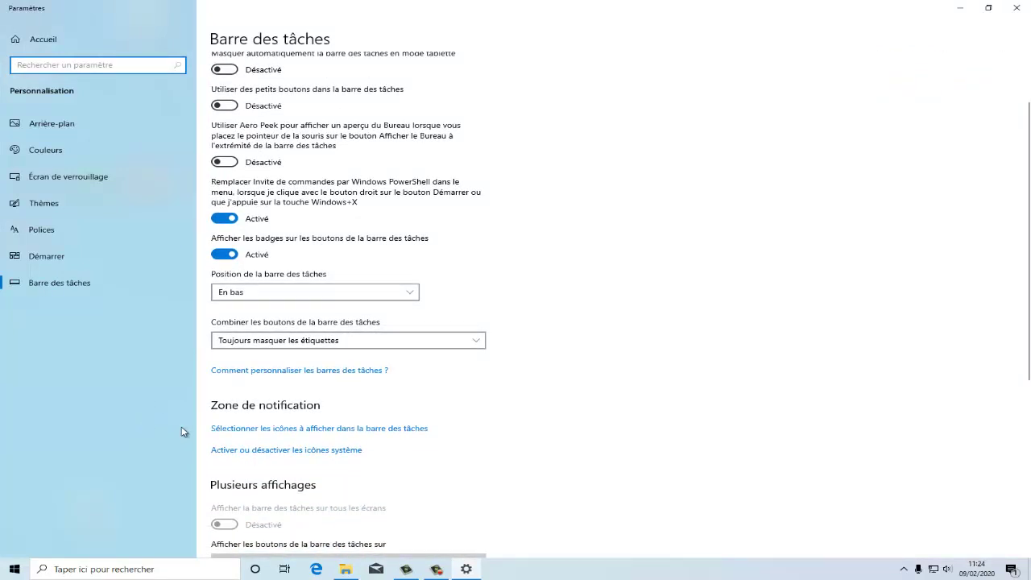
{"action": "left_click", "coordinate": [348, 429]}
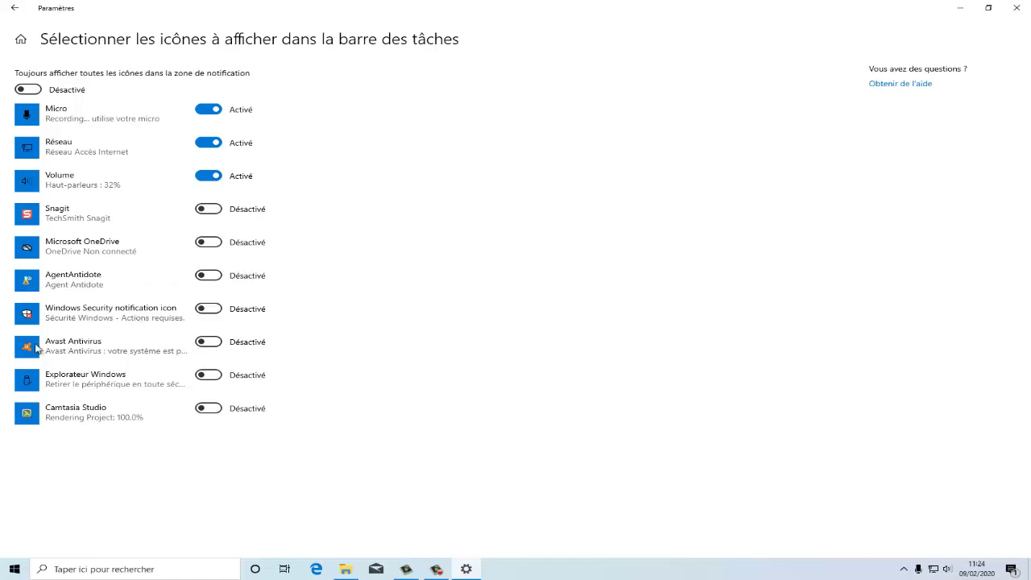
{"action": "left_click", "coordinate": [217, 347]}
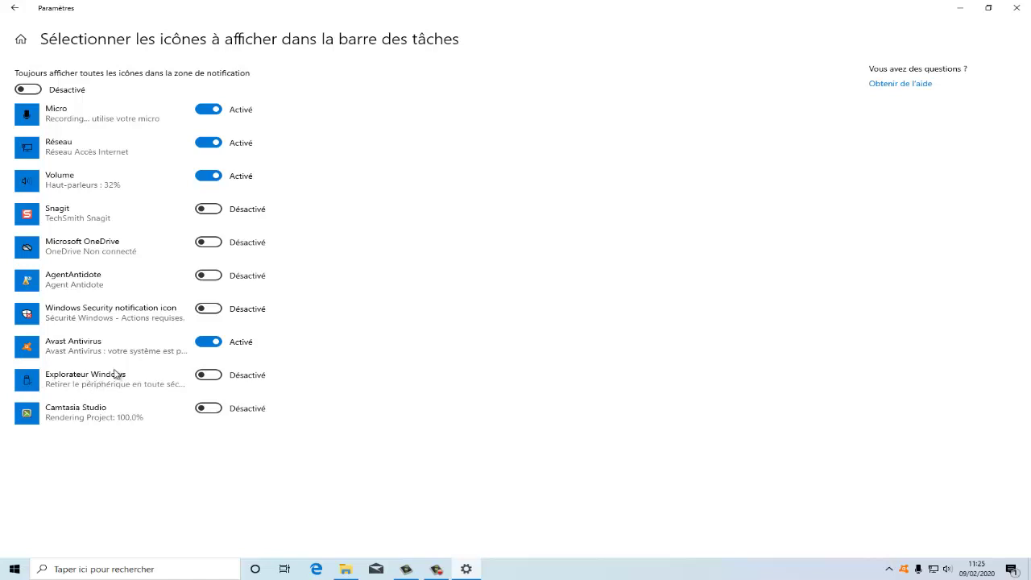
- Toggle the Explorateur Windows taskbar icon on, off and on again, and close the settings
{"action": "left_click", "coordinate": [210, 375]}
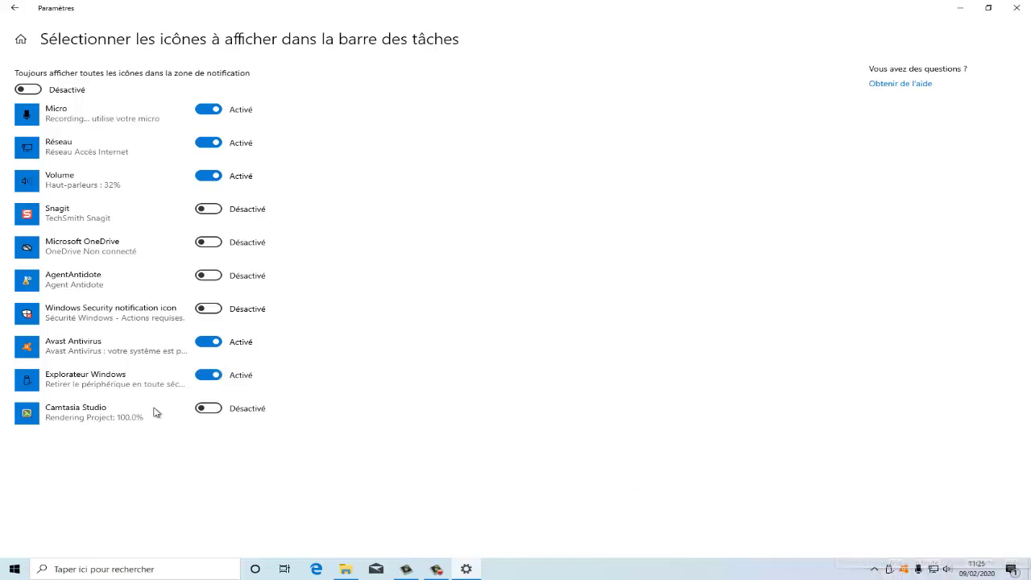
{"action": "left_click", "coordinate": [206, 375]}
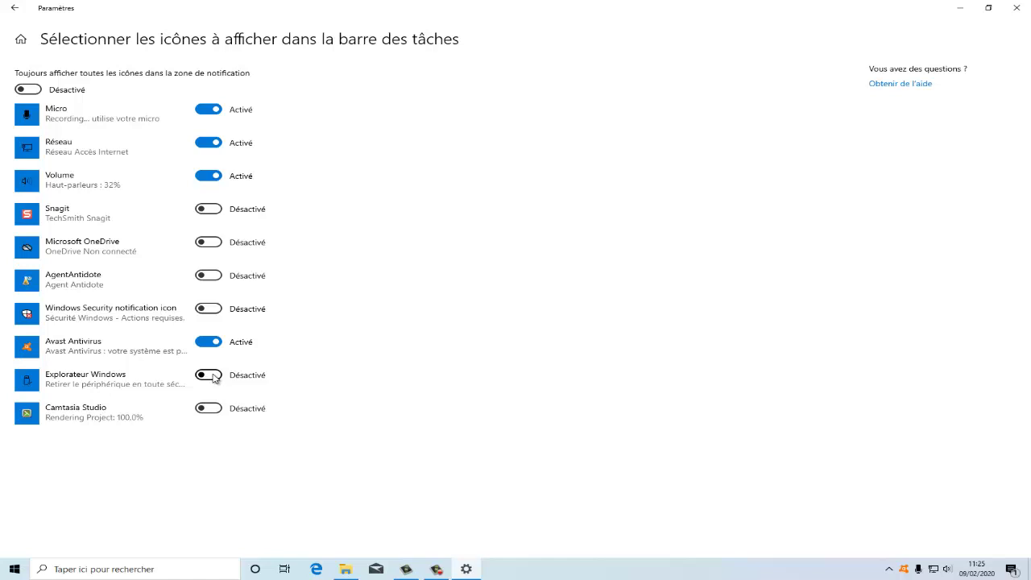
{"action": "left_click", "coordinate": [214, 378]}
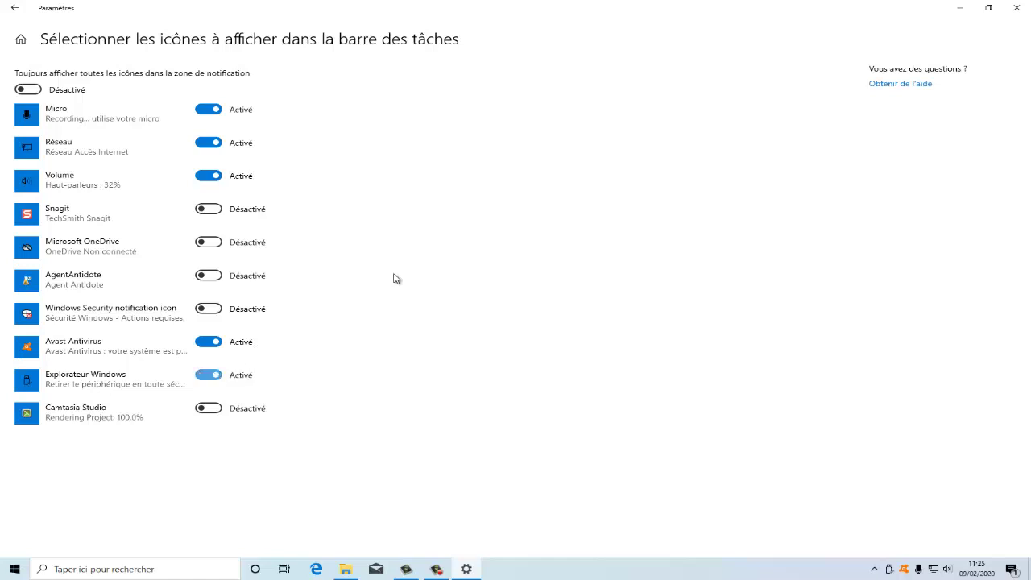
{"action": "left_click", "coordinate": [1017, 7]}
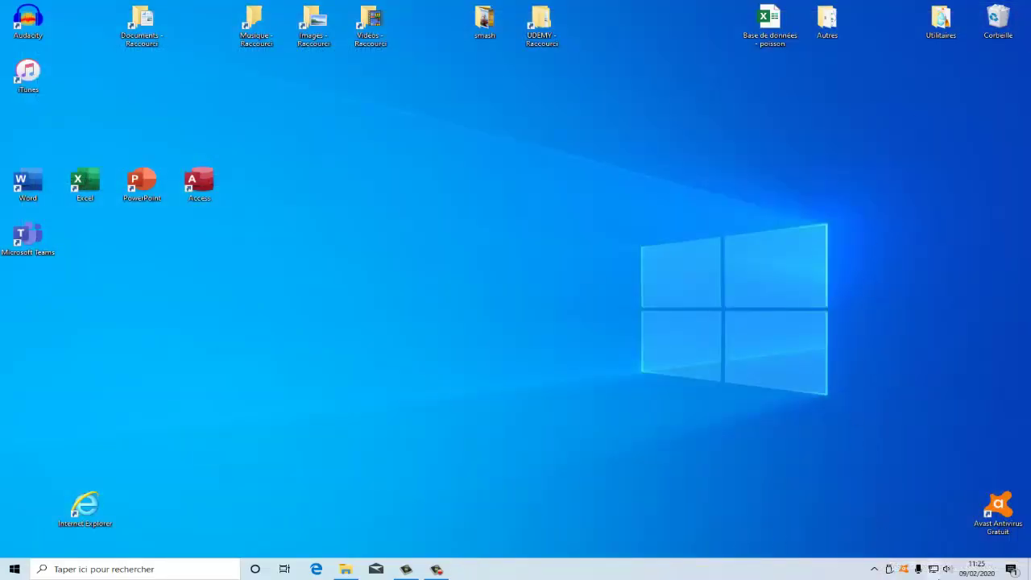
- Eject the removable device using its icon in the notification area
{"action": "left_click", "coordinate": [891, 571]}
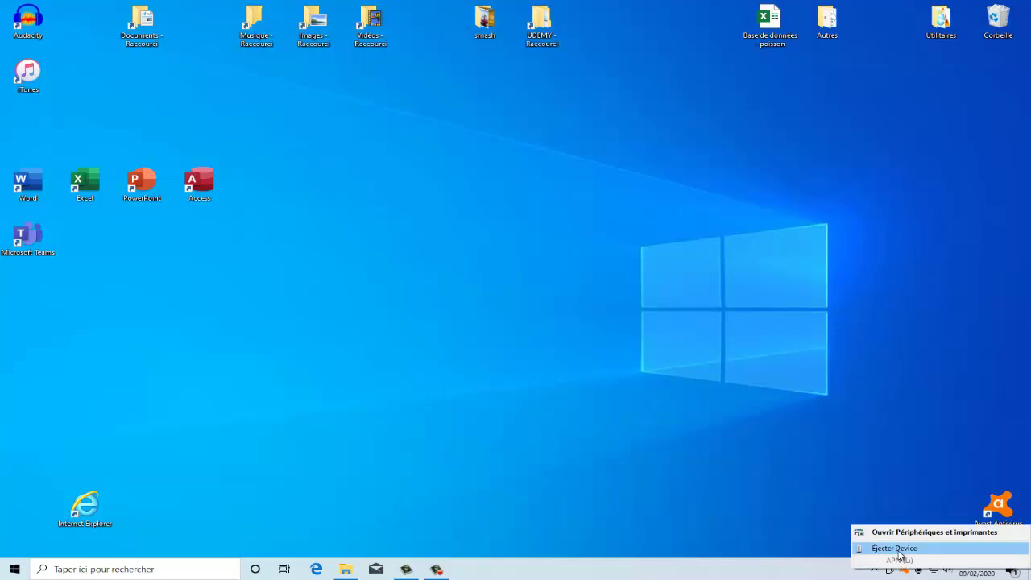
{"action": "left_click", "coordinate": [900, 555]}
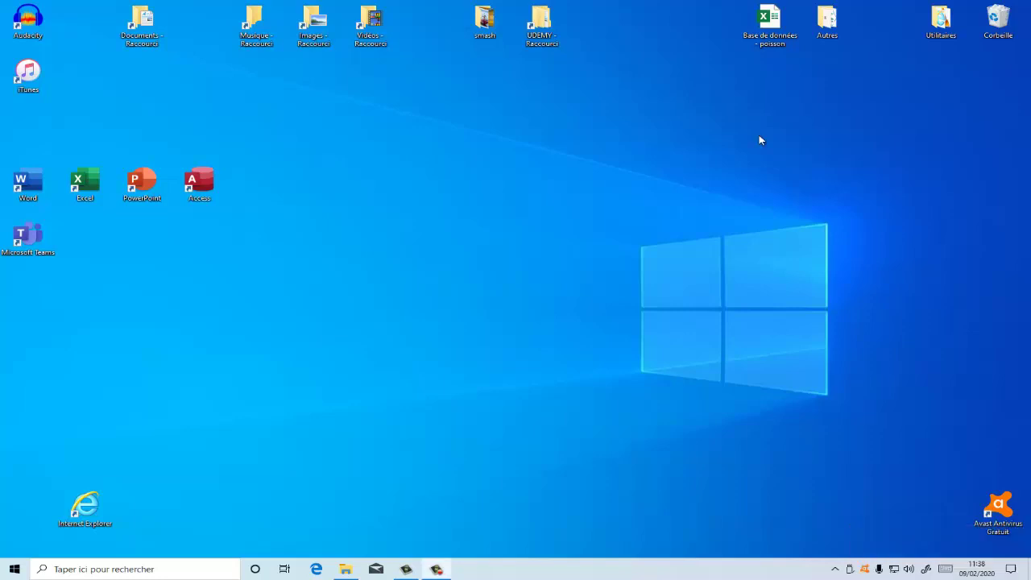
- Open the taskbar settings page for turning system icons on or off
{"action": "right_click", "coordinate": [808, 571]}
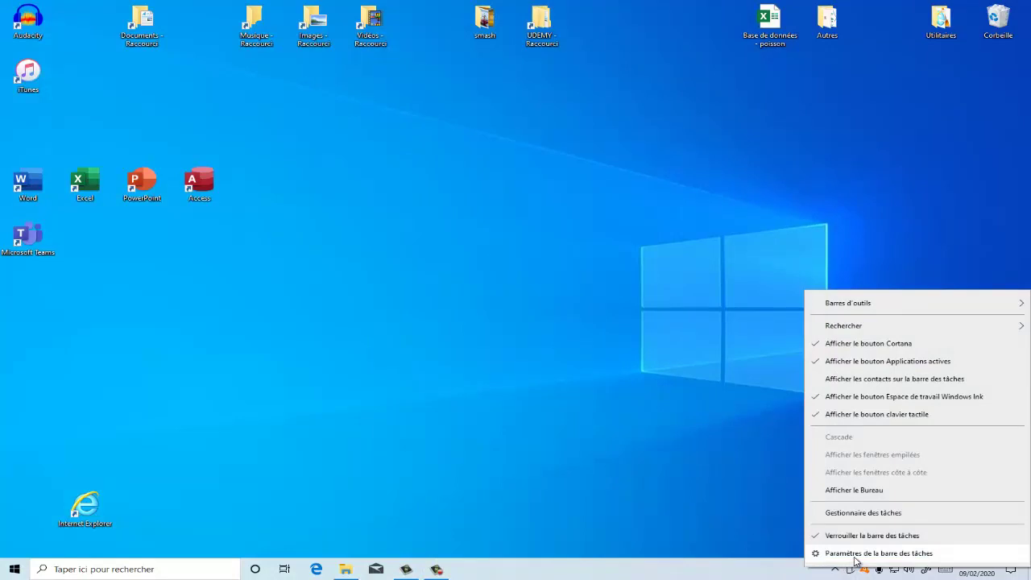
{"action": "left_click", "coordinate": [856, 554]}
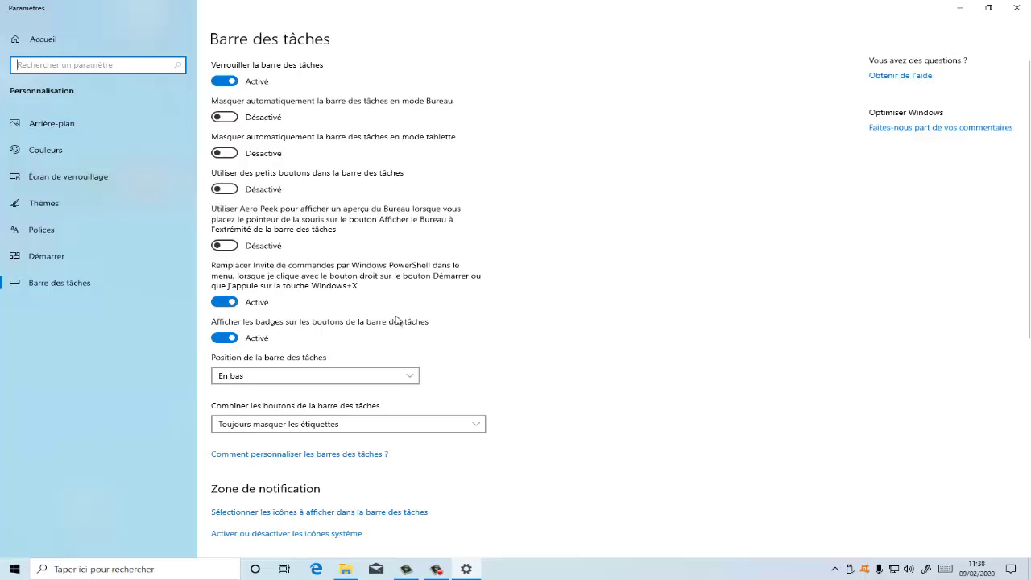
{"action": "scroll", "coordinate": [415, 317], "scroll_direction": "down", "scroll_amount": 2}
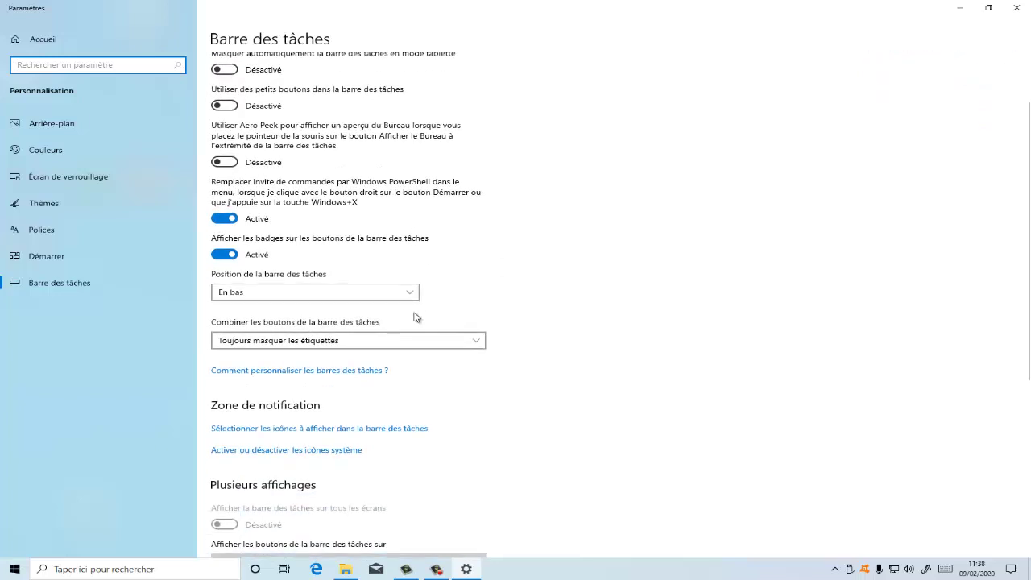
{"action": "left_click", "coordinate": [285, 451]}
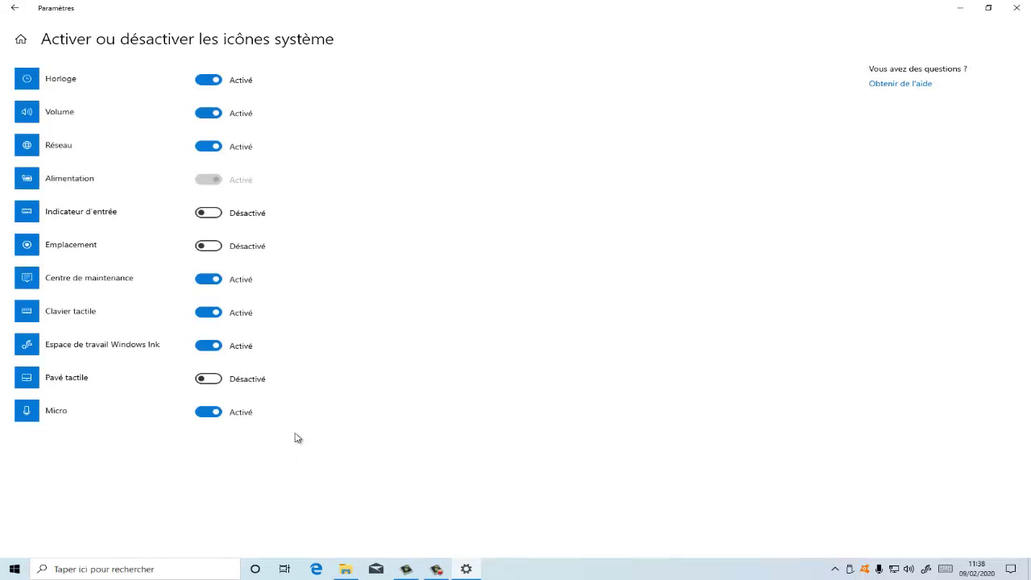
- Turn off the Horloge, Volume and Réseau system icons
{"action": "left_click", "coordinate": [209, 86]}
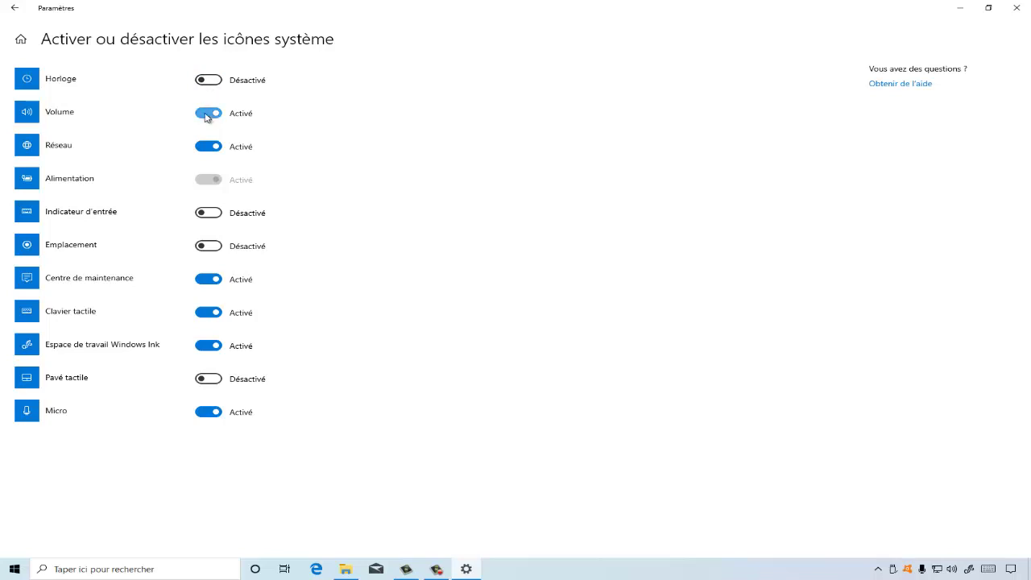
{"action": "left_click", "coordinate": [207, 115]}
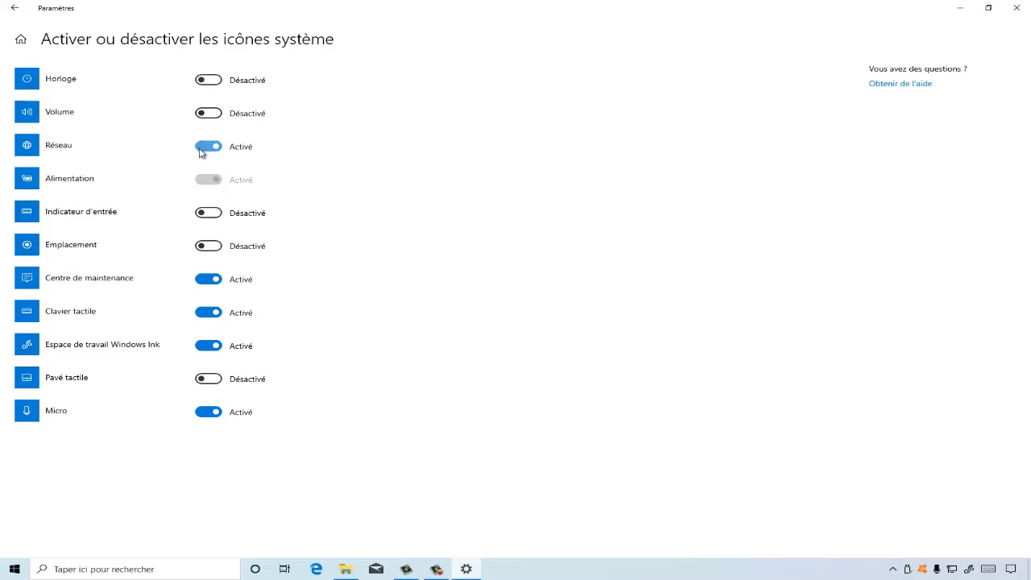
{"action": "left_click", "coordinate": [201, 151]}
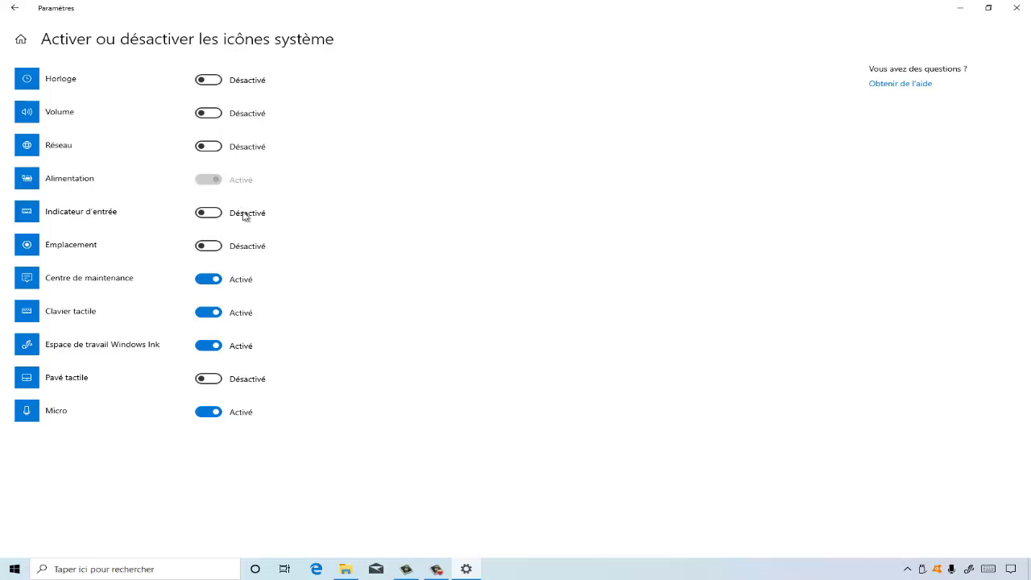
- Switch Emplacement, Centre de maintenance, Clavier tactile and Espace de travail Windows Ink to the opposite state and back, and turn off Micro
{"action": "left_click", "coordinate": [216, 250]}
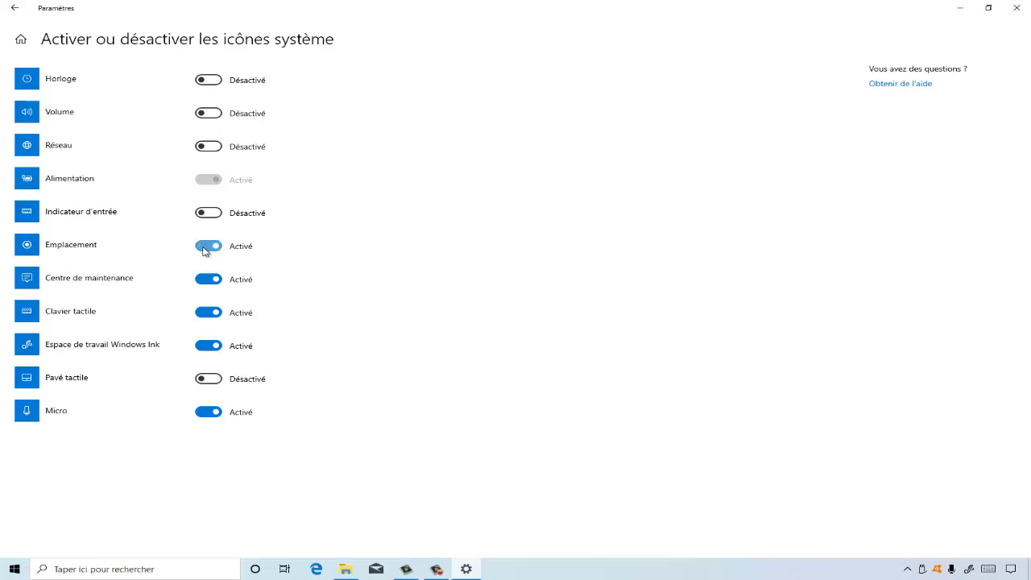
{"action": "left_click", "coordinate": [212, 251]}
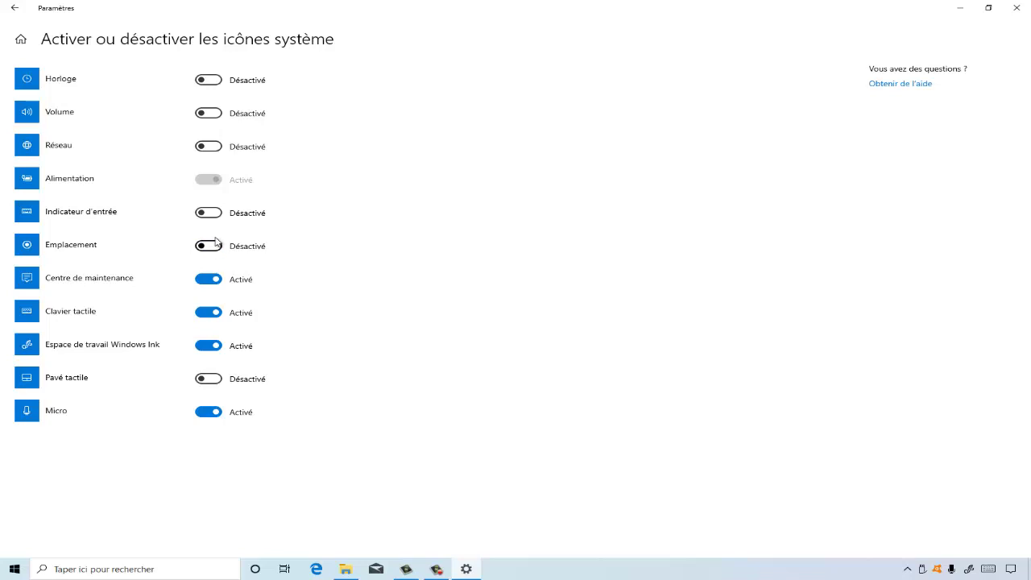
{"action": "left_click", "coordinate": [209, 280]}
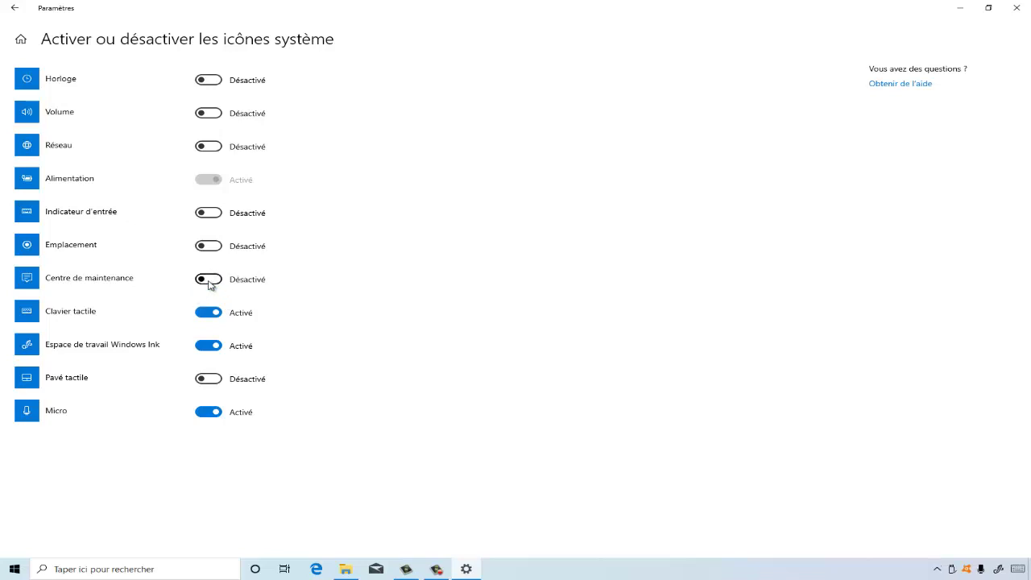
{"action": "left_click", "coordinate": [208, 281]}
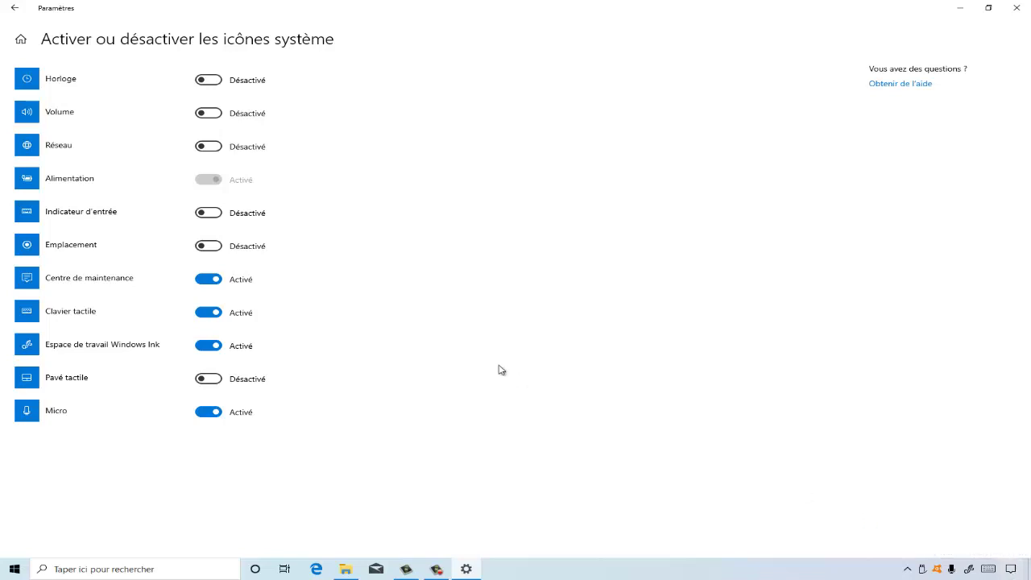
{"action": "left_click", "coordinate": [210, 314]}
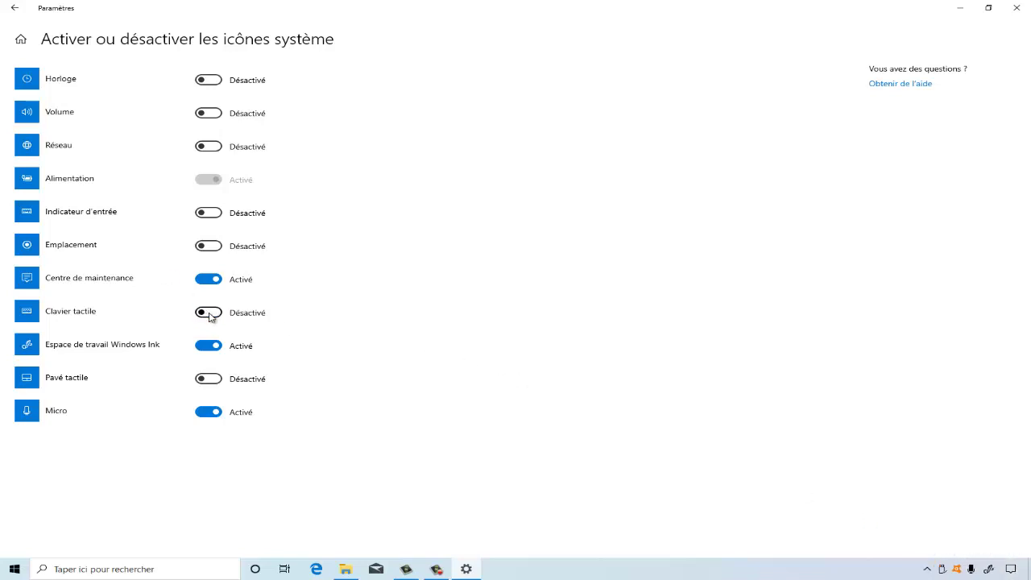
{"action": "left_click", "coordinate": [209, 313]}
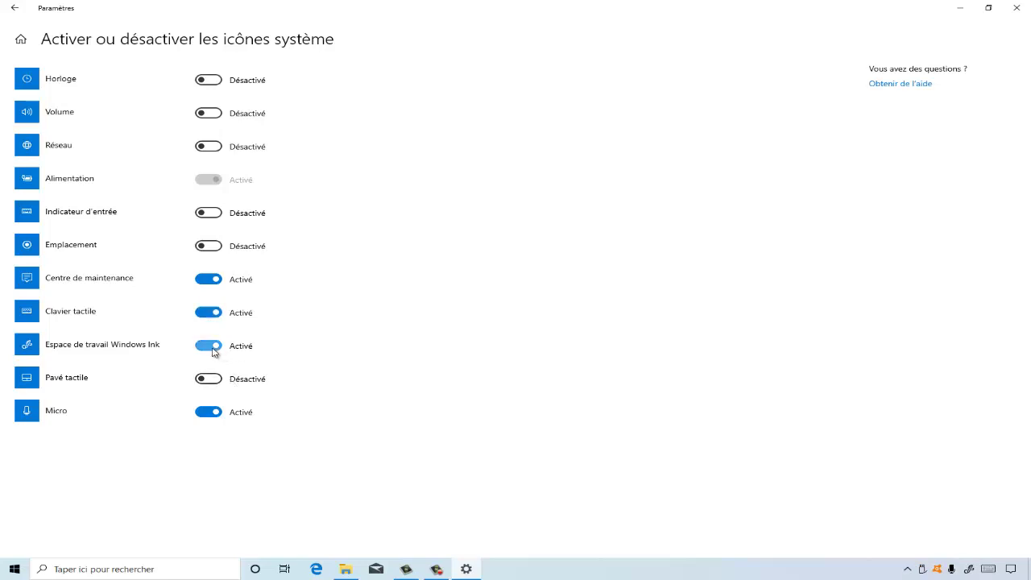
{"action": "left_click", "coordinate": [213, 349]}
{"action": "left_click", "coordinate": [212, 349]}
{"action": "left_click", "coordinate": [206, 416]}
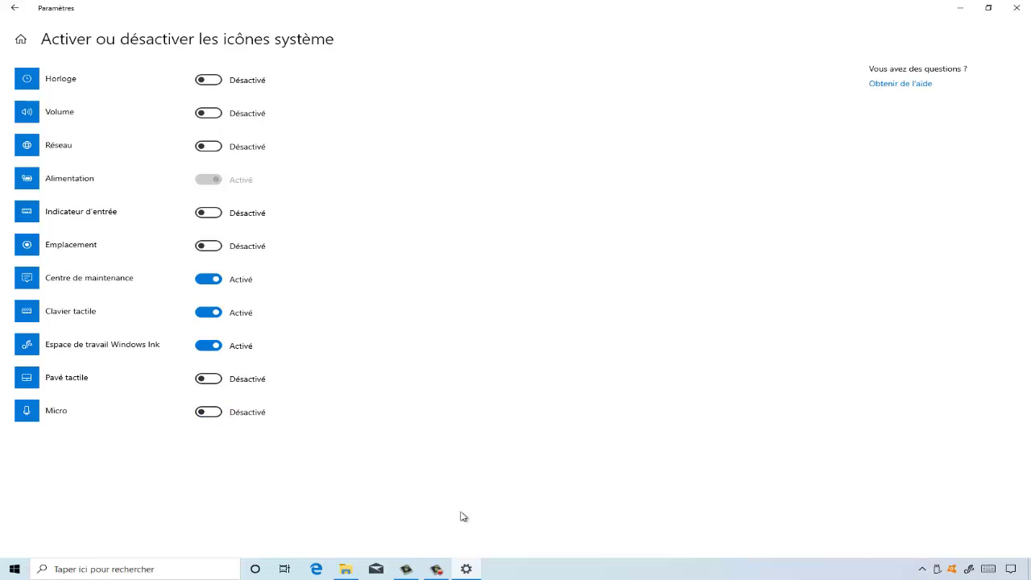
- Turn the Horloge, Volume and Réseau system icons back on
{"action": "left_click", "coordinate": [216, 84]}
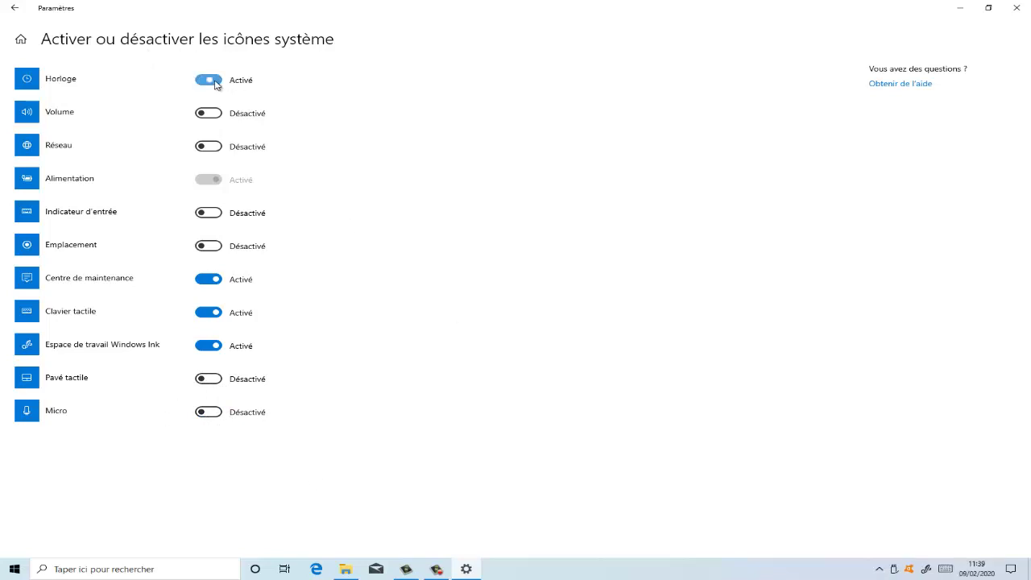
{"action": "left_click", "coordinate": [211, 118]}
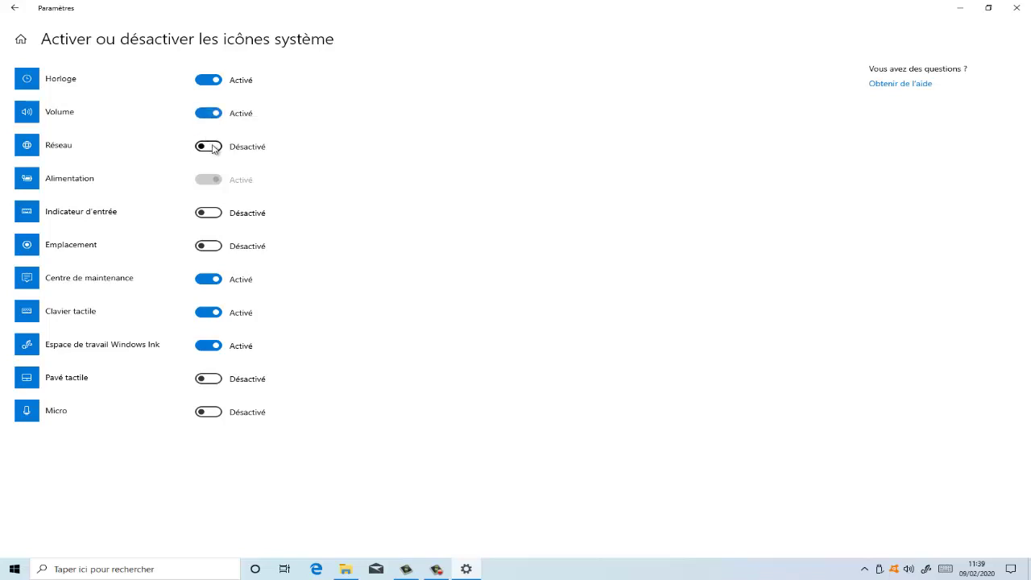
{"action": "left_click", "coordinate": [208, 147]}
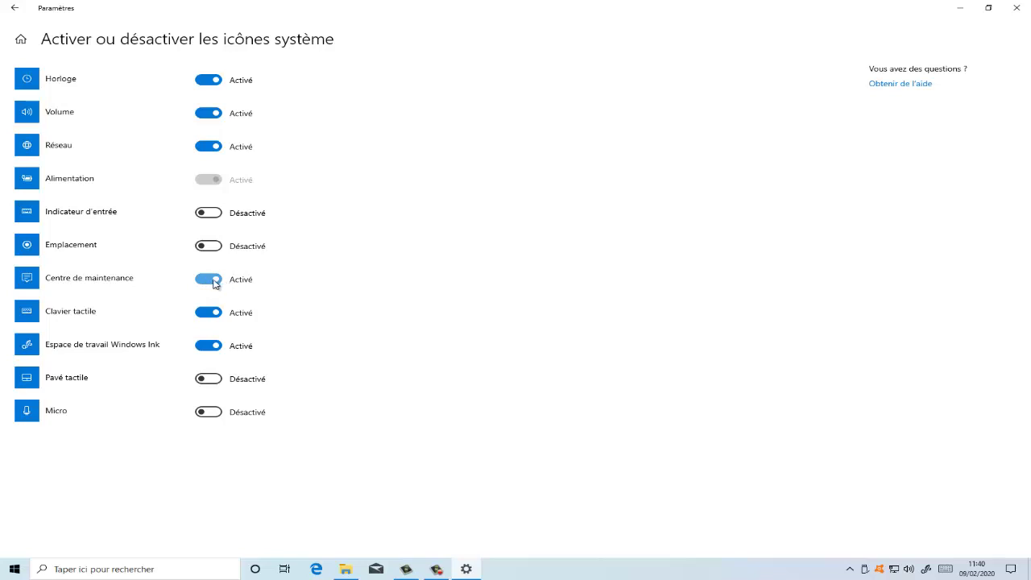
- Turn off Espace de travail Windows Ink, turn on Pavé tactile and Micro, and toggle Clavier tactile off and on again
{"action": "left_click", "coordinate": [209, 315]}
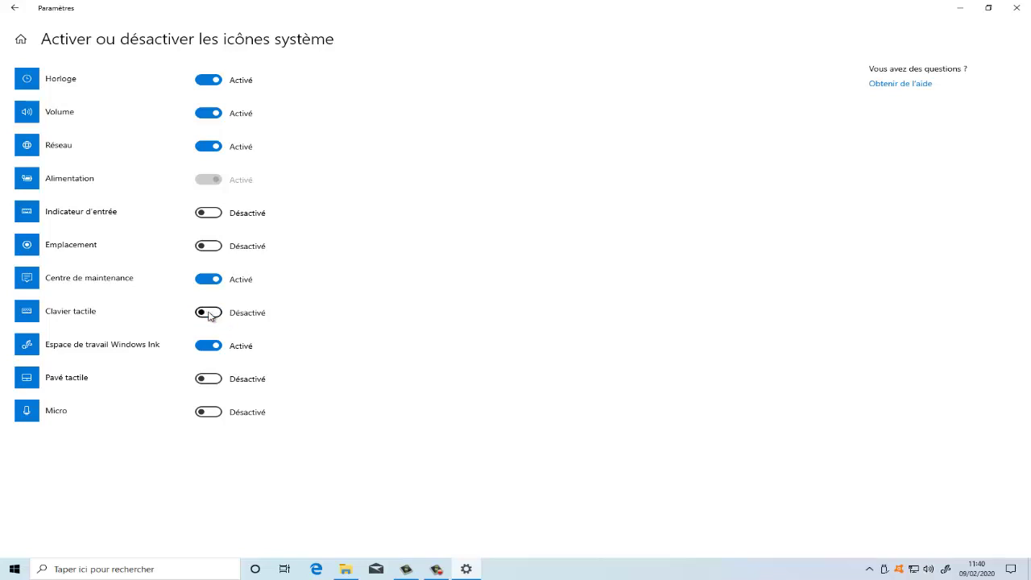
{"action": "left_click", "coordinate": [211, 352]}
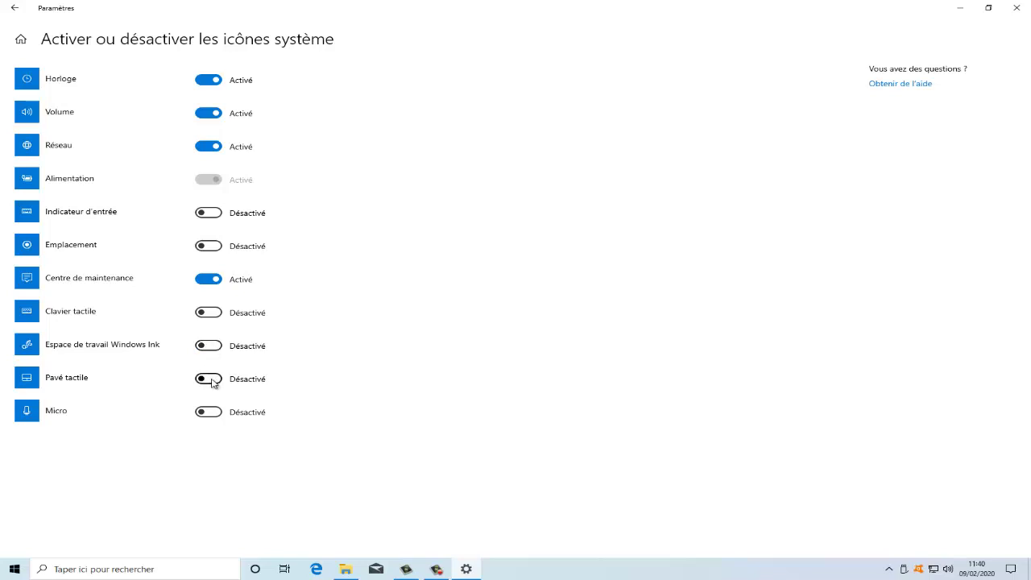
{"action": "left_click", "coordinate": [212, 381]}
{"action": "left_click", "coordinate": [214, 413]}
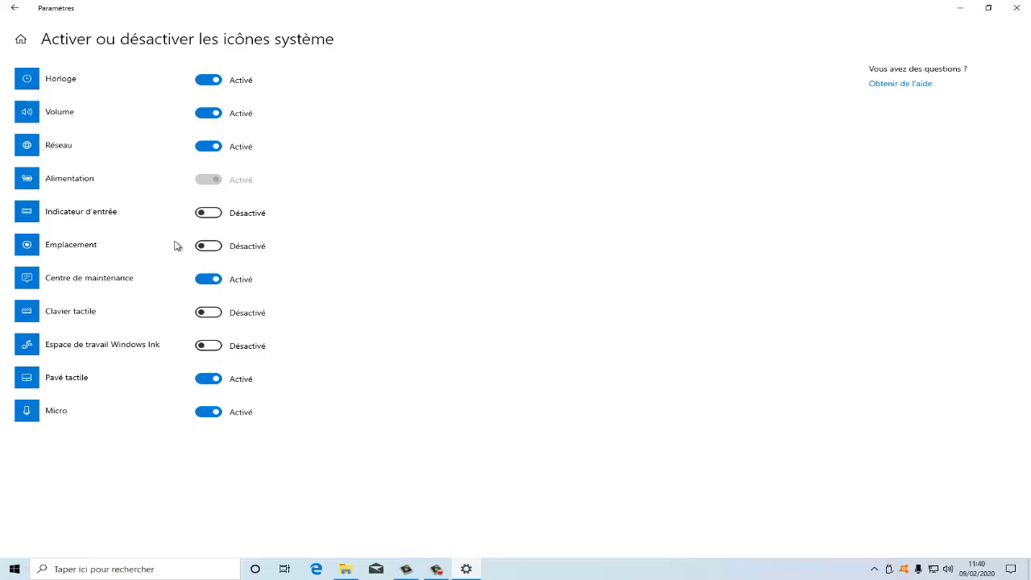
{"action": "left_click", "coordinate": [211, 318]}
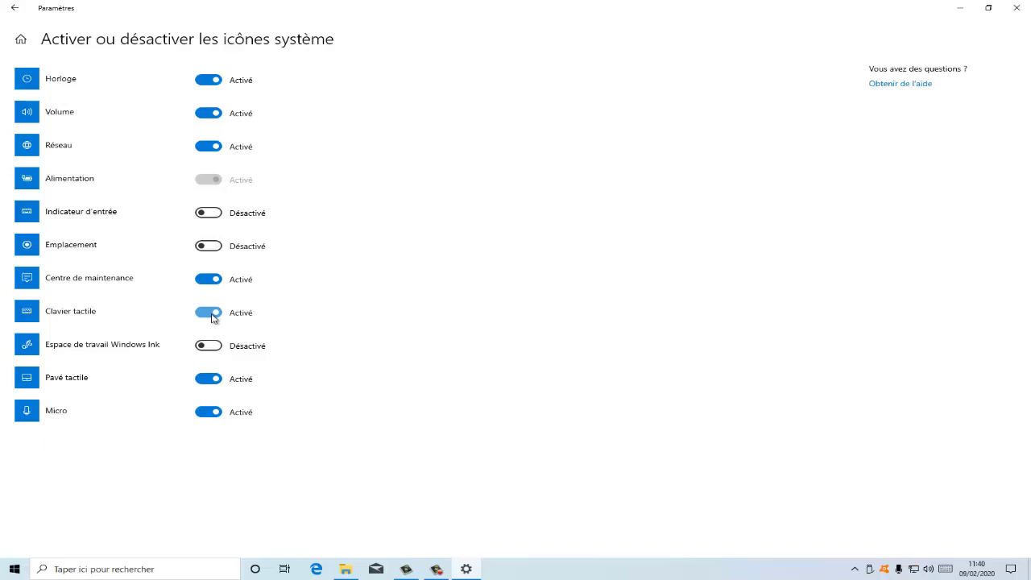